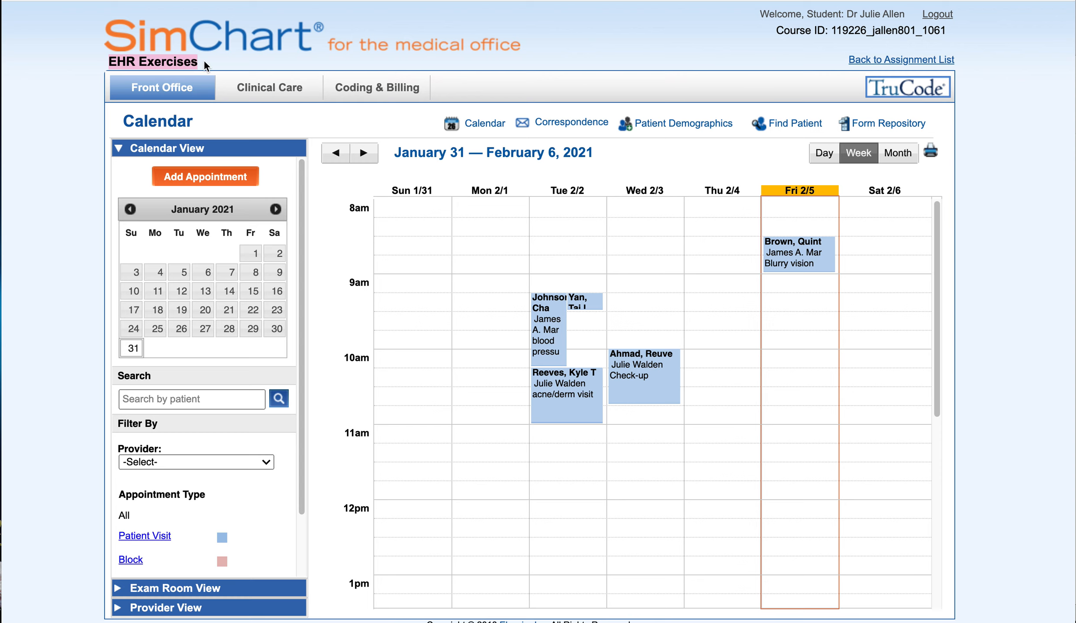
Open the blank Patient Records Access Request form from the Form Repository's patient forms
left_click(204, 65)
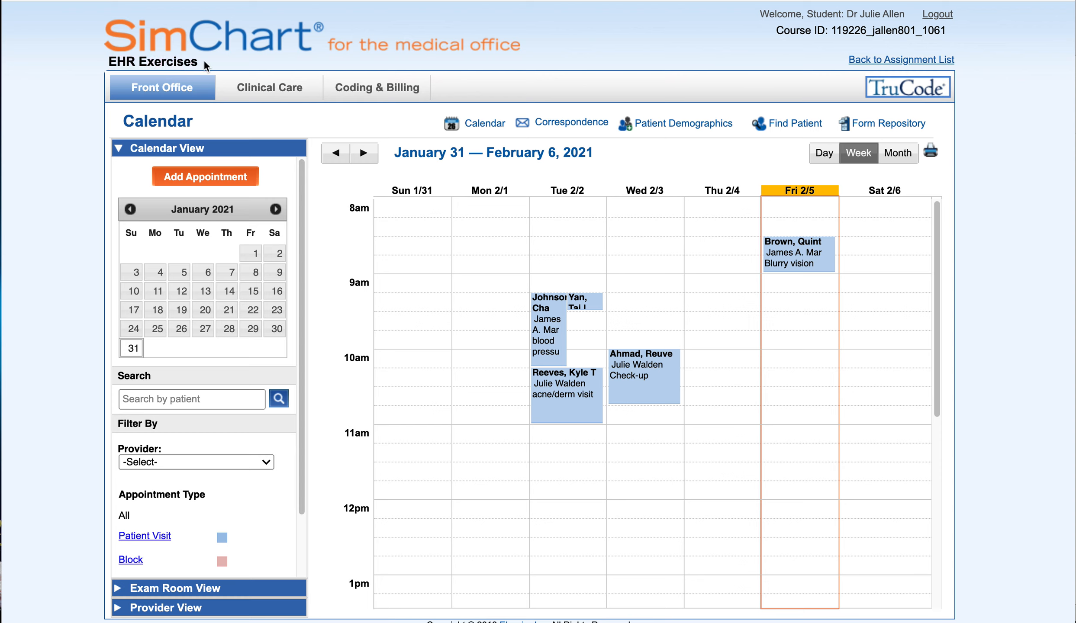
left_click(882, 125)
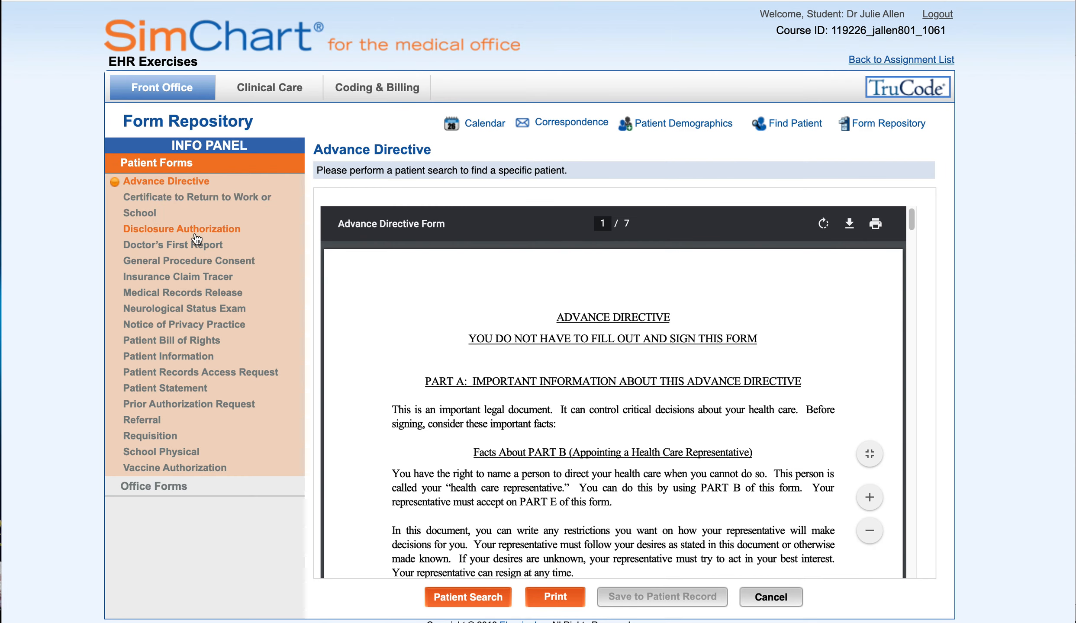
left_click(212, 375)
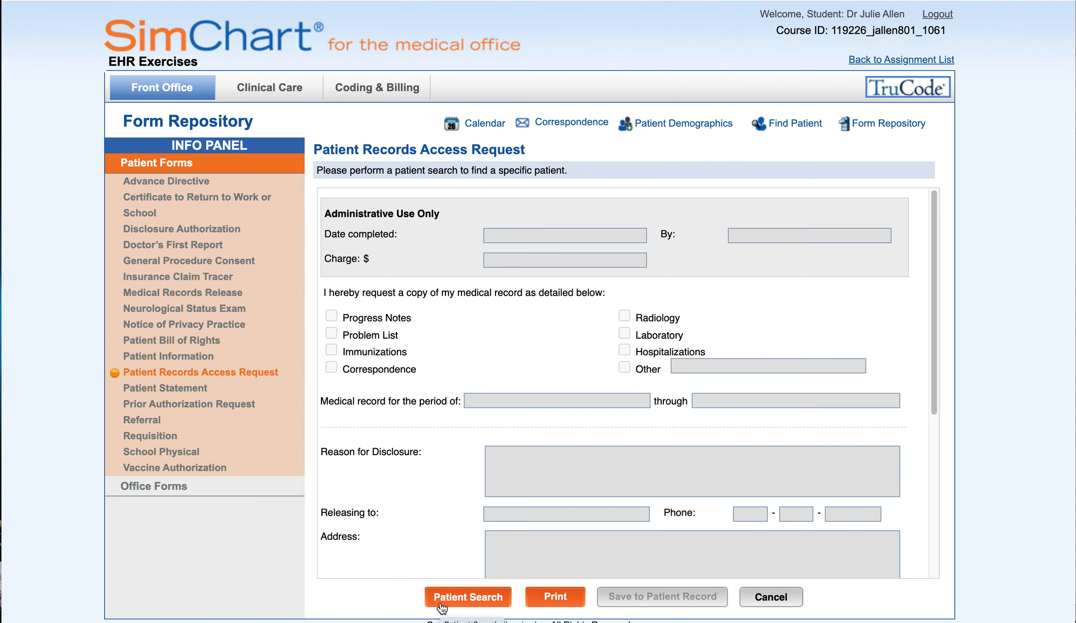
Search patients by last and first name and attach the single match to the form
left_click(441, 604)
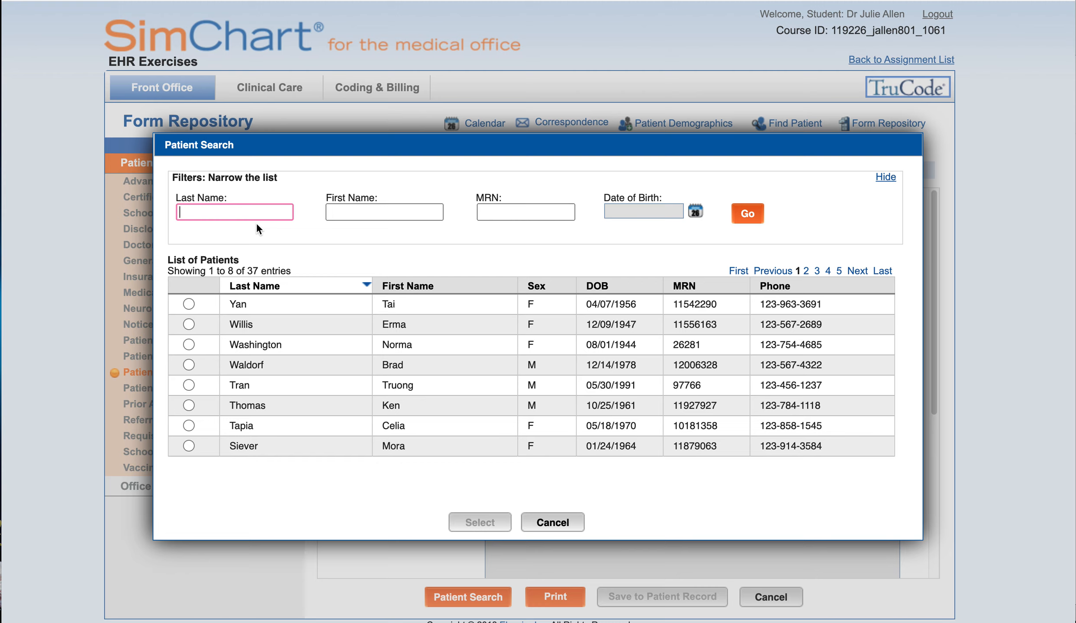
key("Tab")
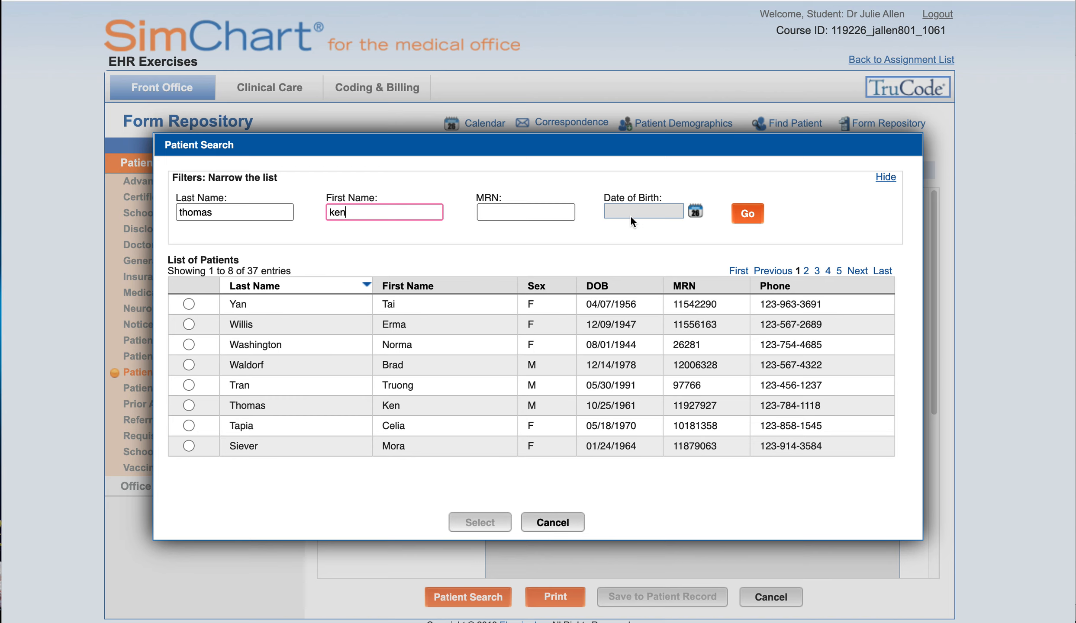
left_click(749, 213)
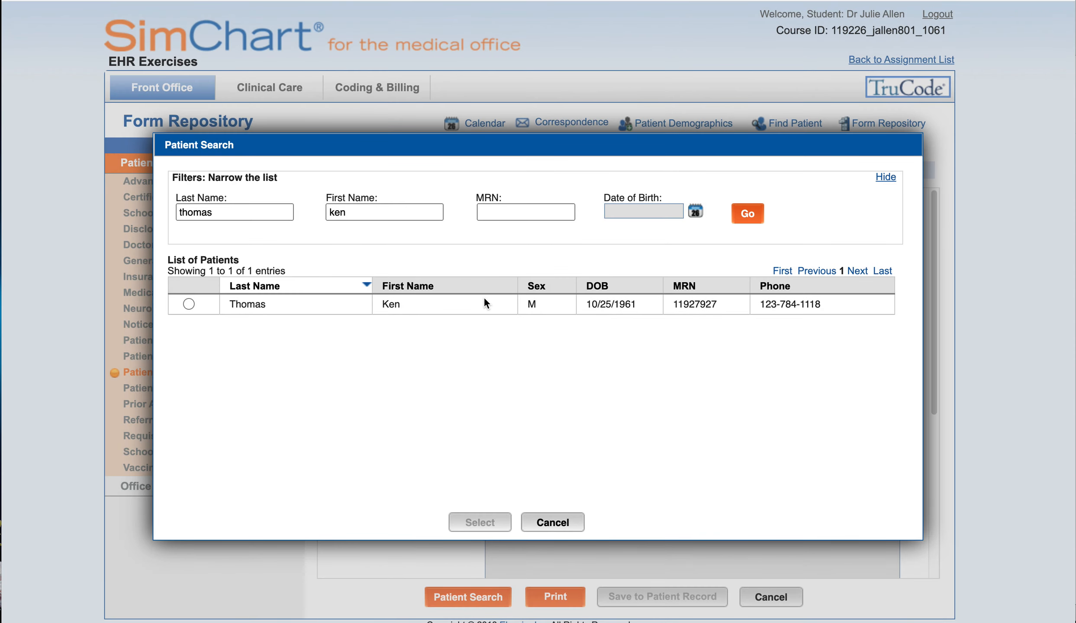
left_click(188, 305)
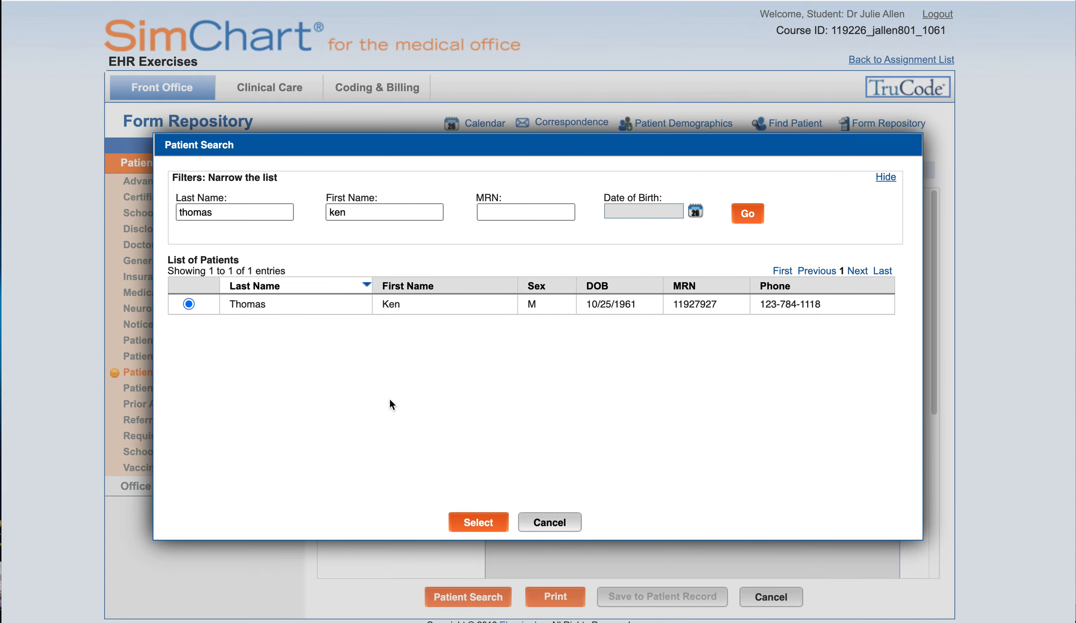
left_click(479, 523)
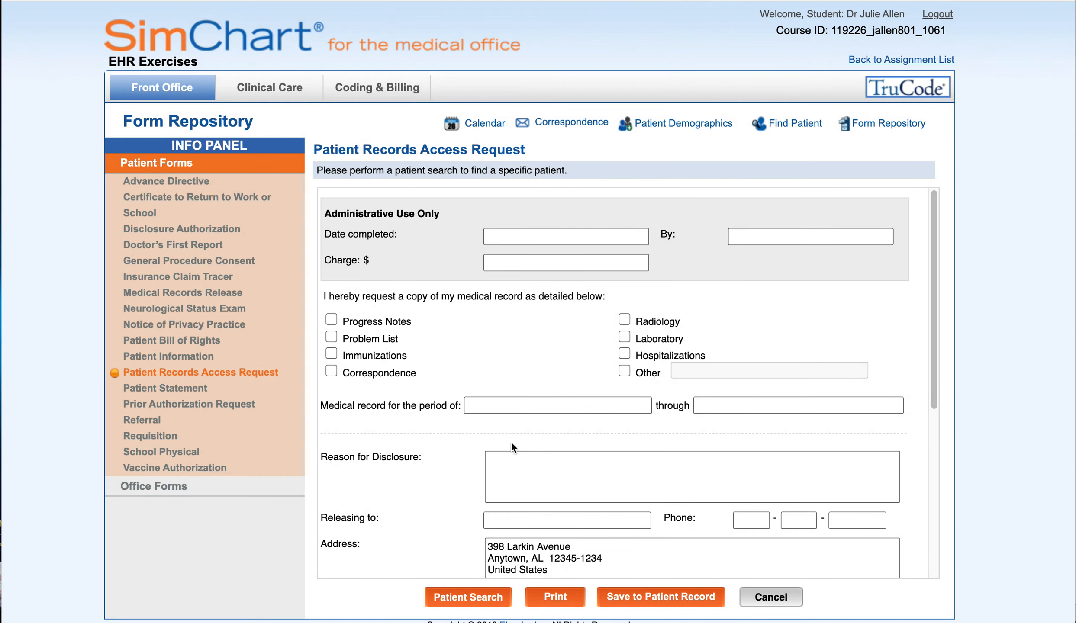
Enter 2/5/21 as the date completed, then clear that field again
left_click(534, 239)
type("2/")
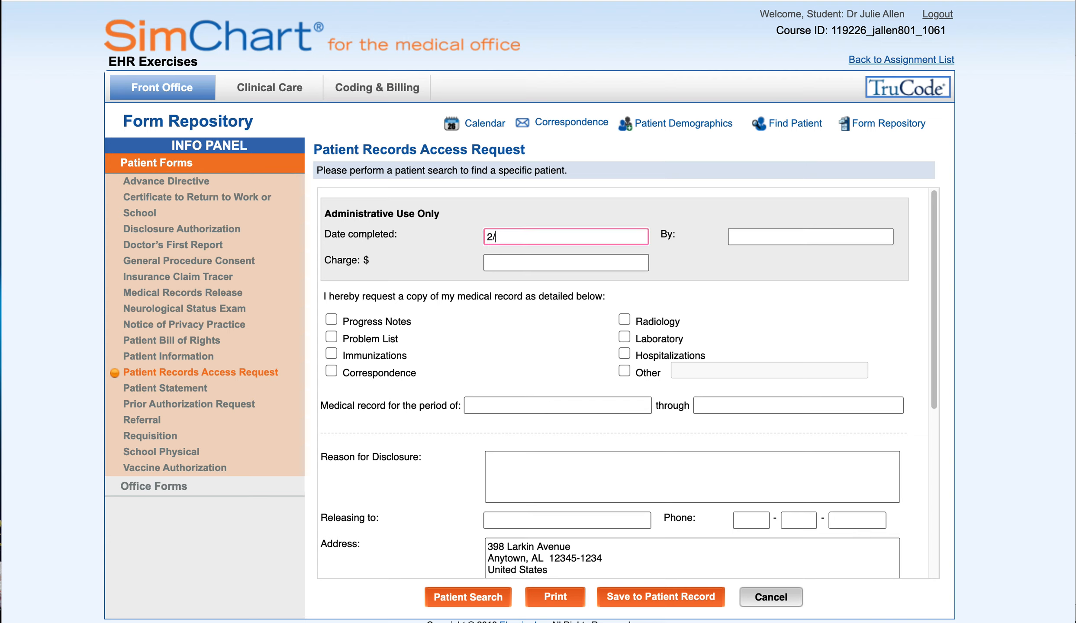
type("5/21")
key("Tab")
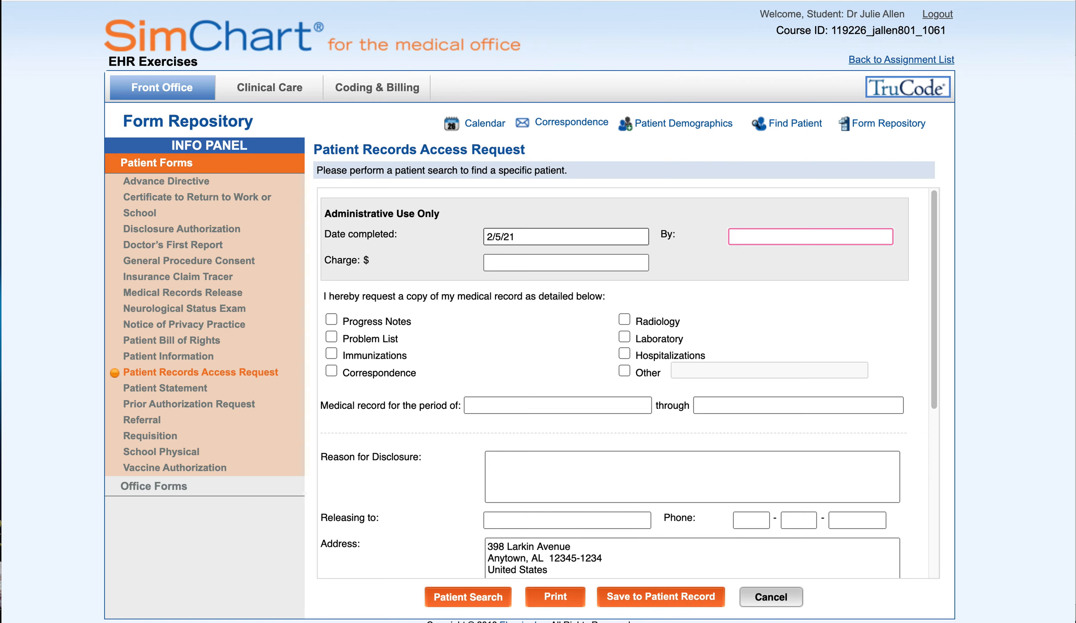
double_click(525, 238)
triple_click(526, 238)
key("BackSpace")
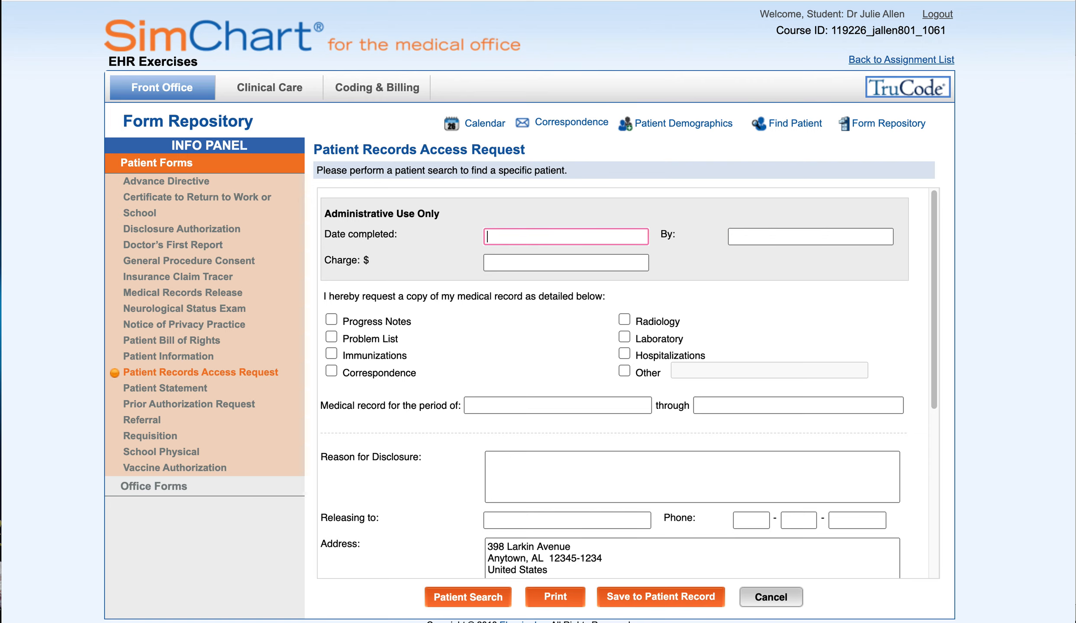
Request Hospitalizations alongside Progress Notes for the period March 2009 to December 2013
scroll(526, 239, "down", 3)
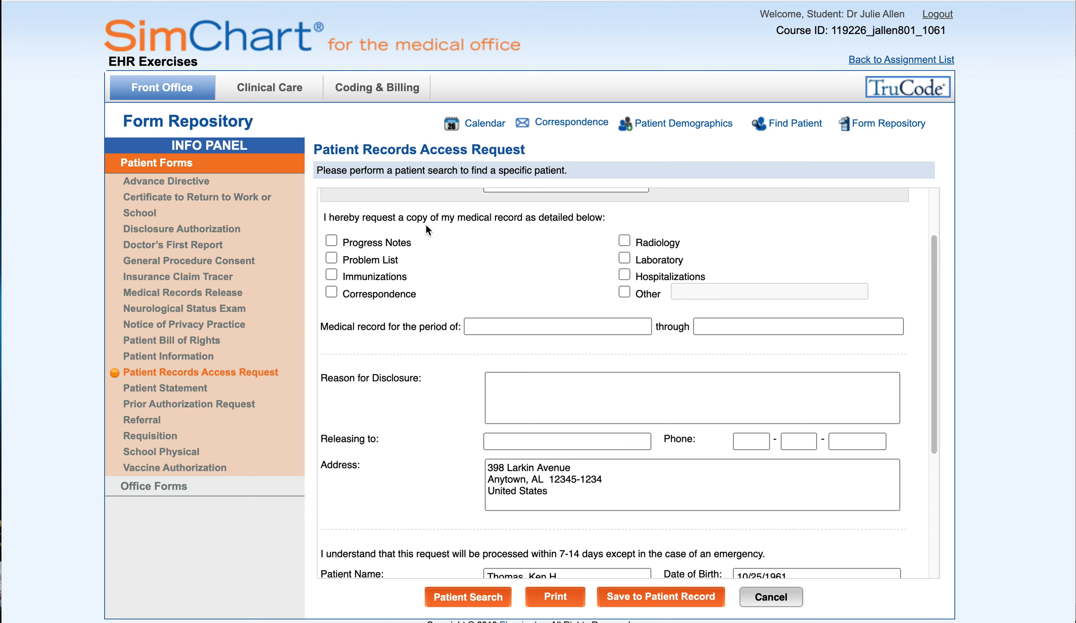
scroll(425, 225, "down", 1)
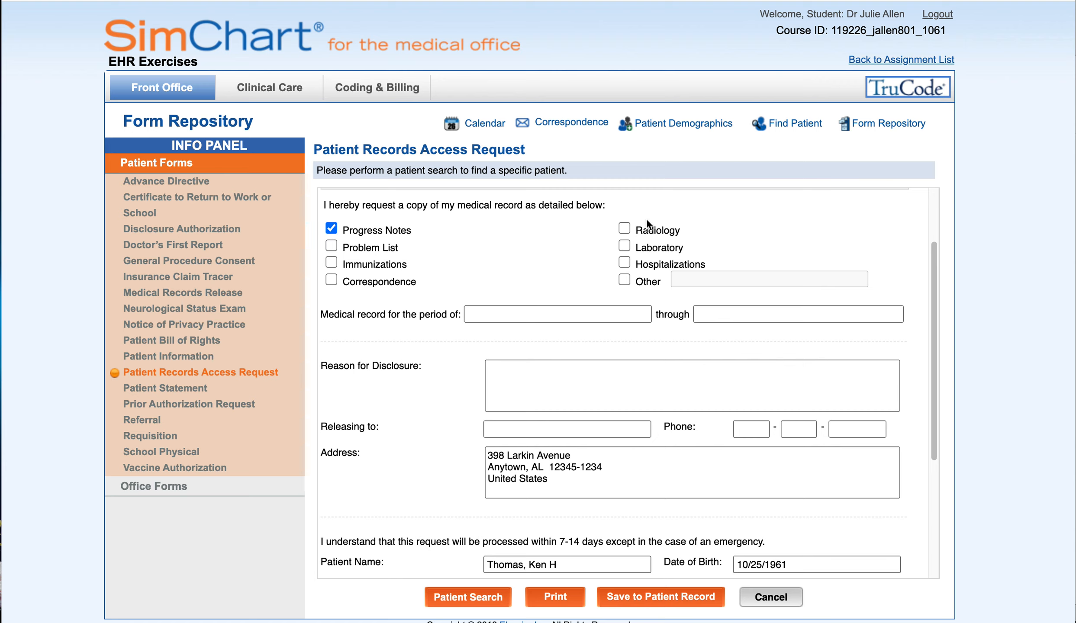
left_click(624, 263)
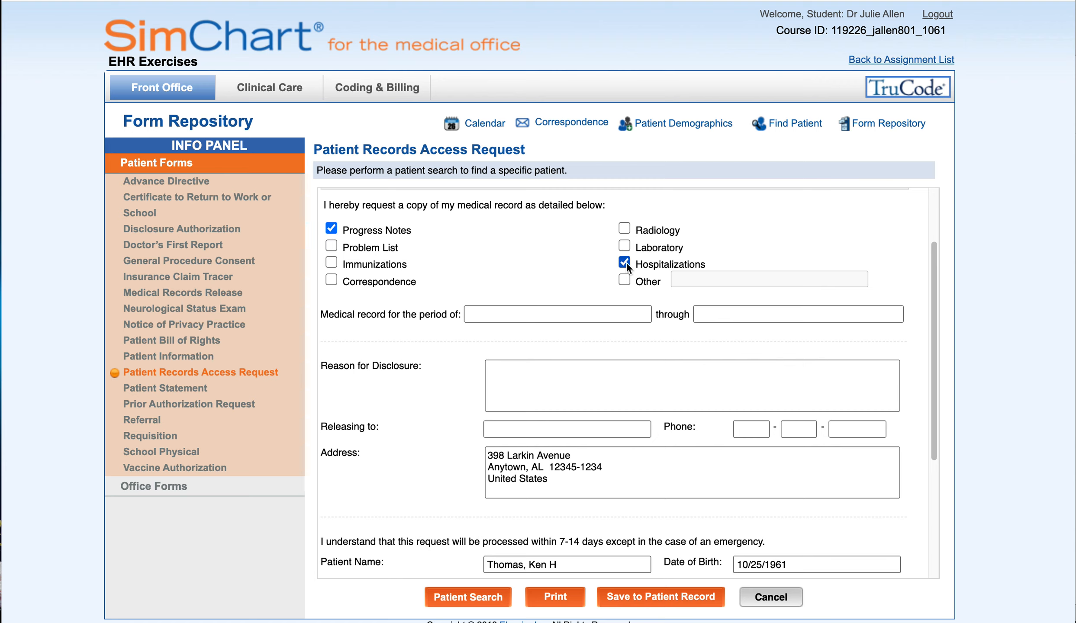
left_click(514, 312)
type("March 2009")
key("Tab")
type("December 2013")
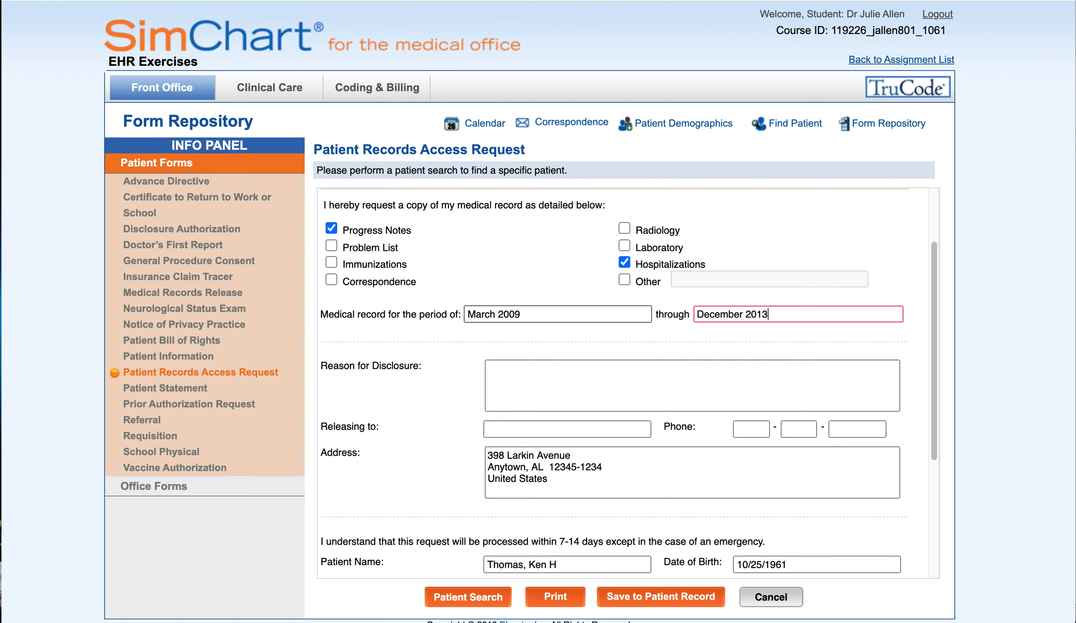
left_click(506, 376)
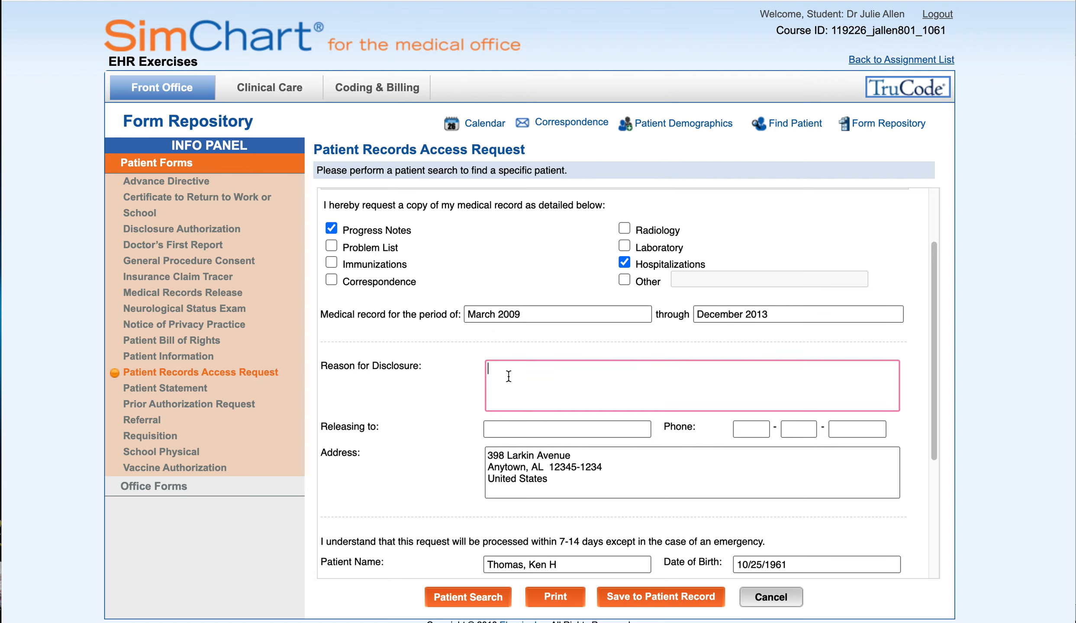
Give the disclosure reason: confirm no incorrect information was documented and a privacy officer appointment was requested
type("Patient would like to confirm that no incorrect information has been documented.")
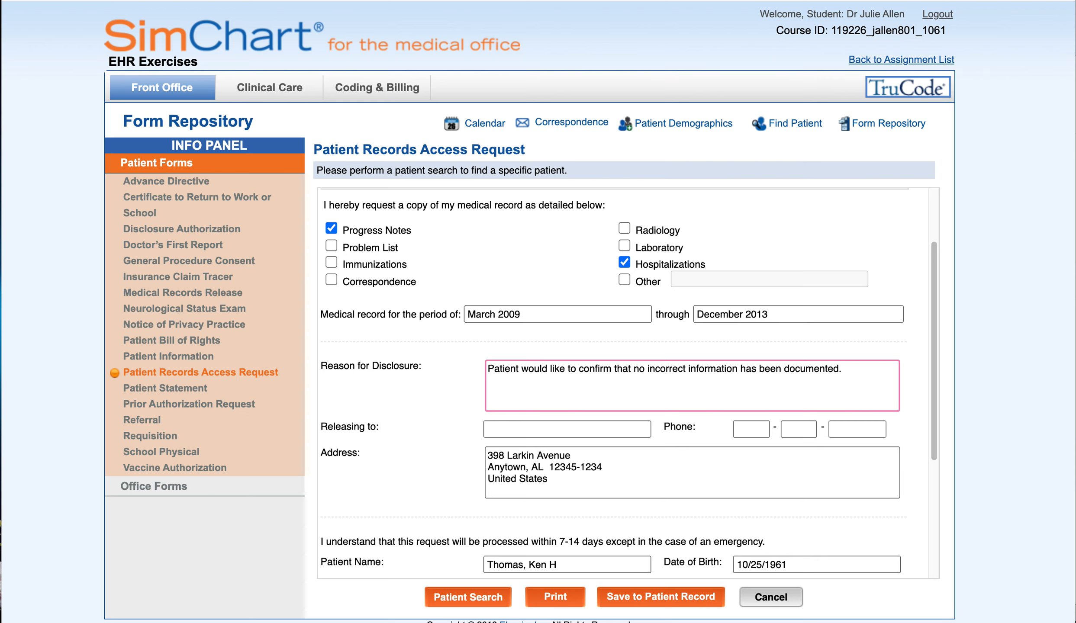
type(" Has requested an appointment with the priva")
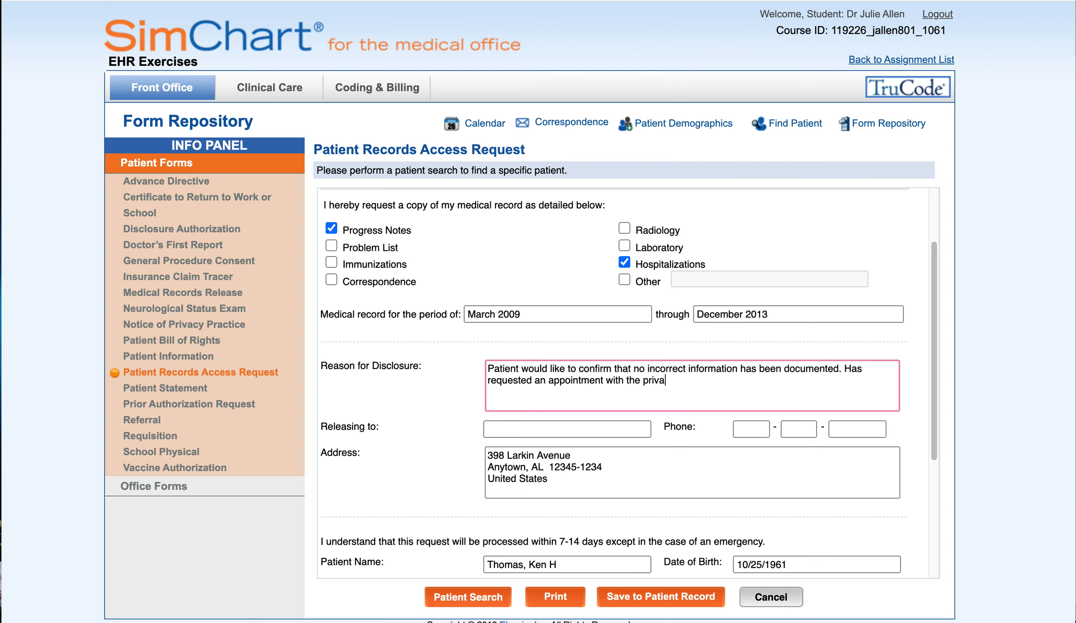
type("cy officer.")
left_click(621, 431)
Replace 'Patient' in Releasing to with the patient's full name, leaving the phone blank
type("Patient")
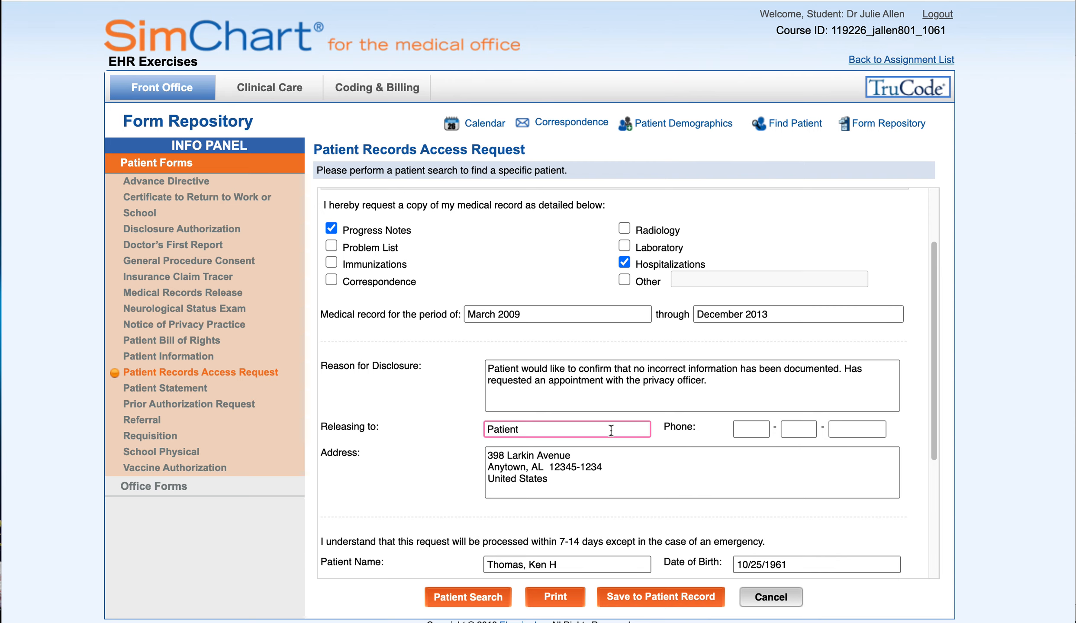
key("super+a")
scroll(611, 430, "up", 3)
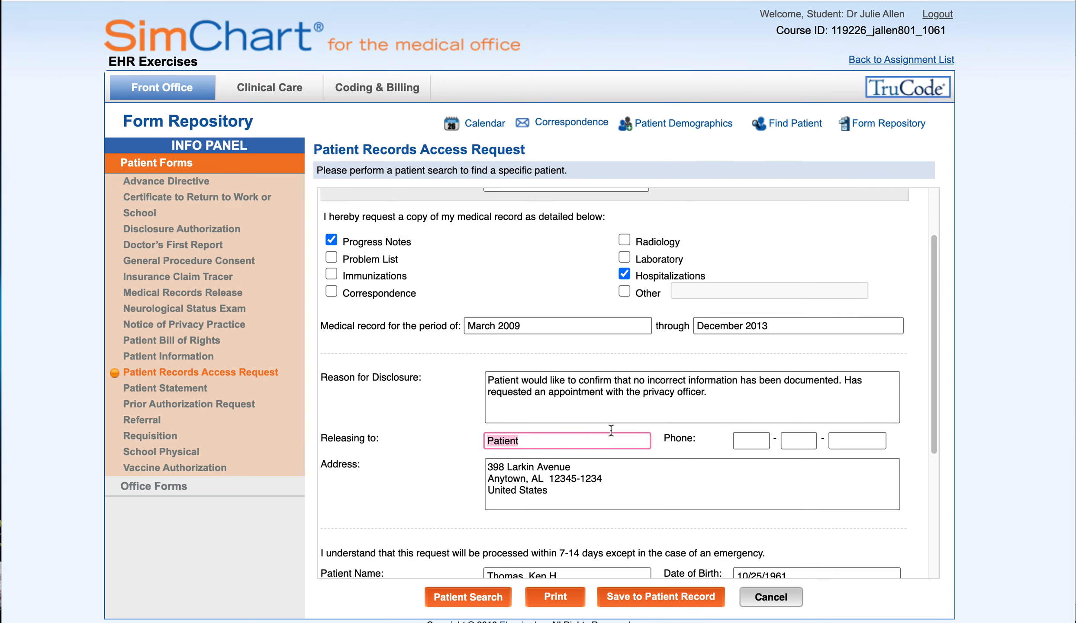
scroll(610, 431, "down", 5)
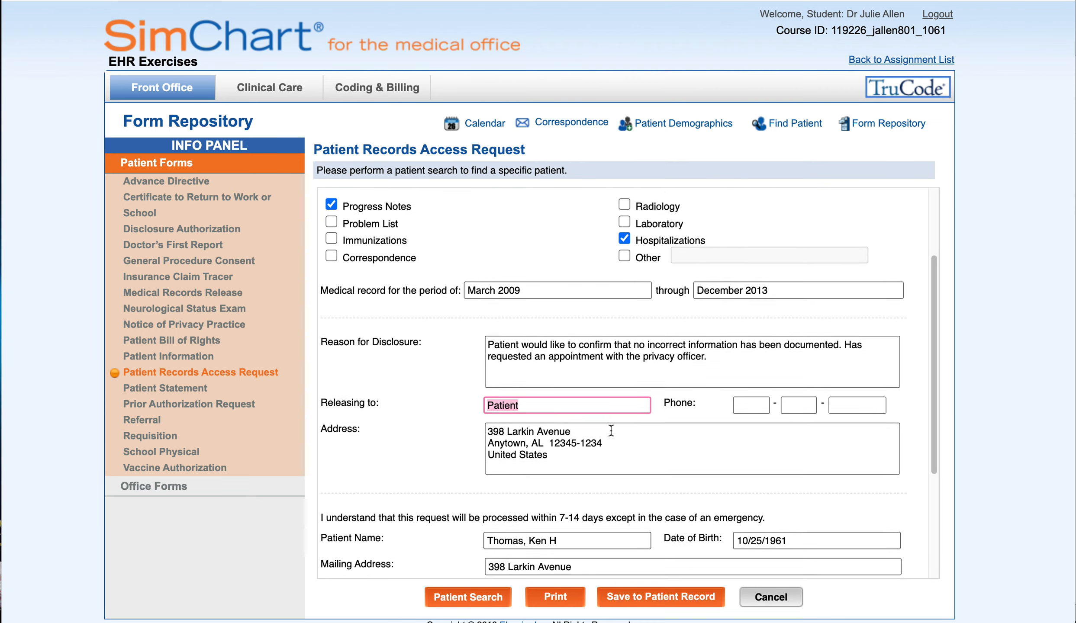
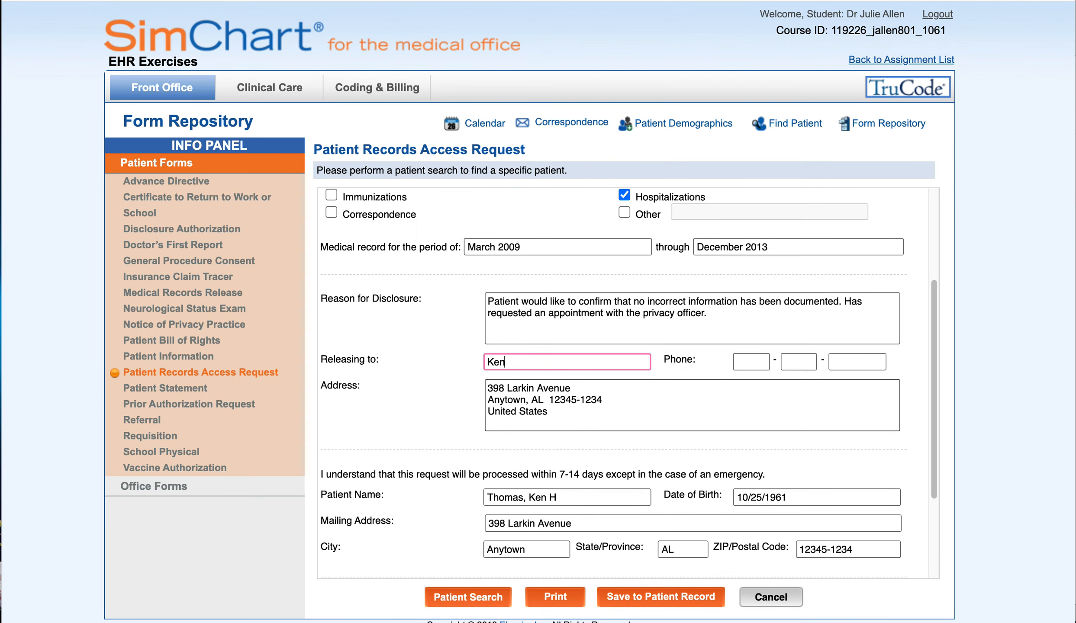
left_click(748, 365)
left_click(720, 373)
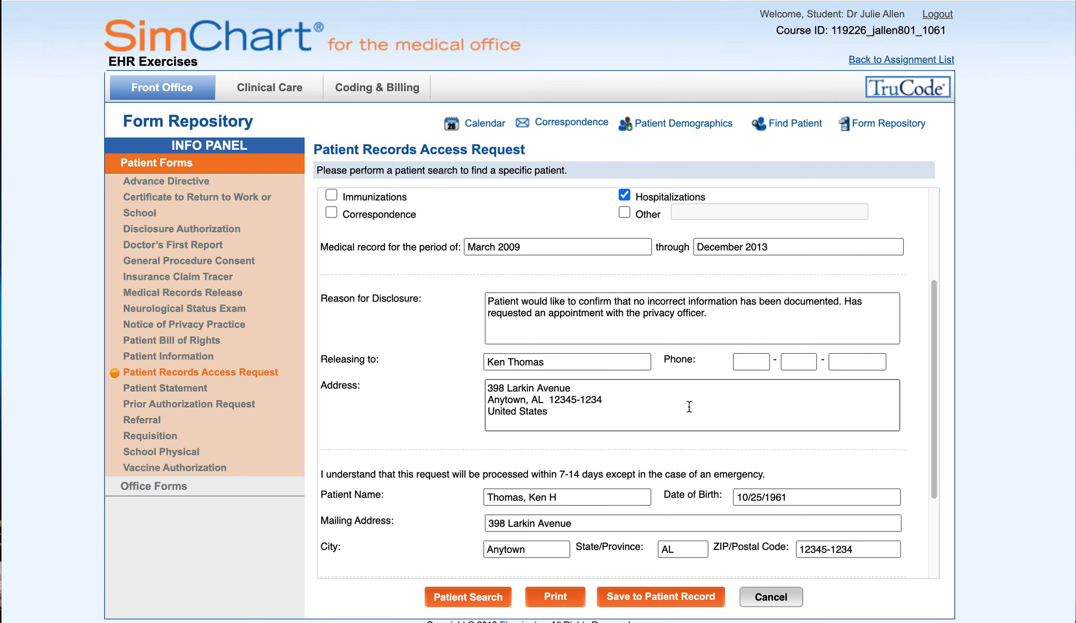
scroll(680, 413, "down", 3)
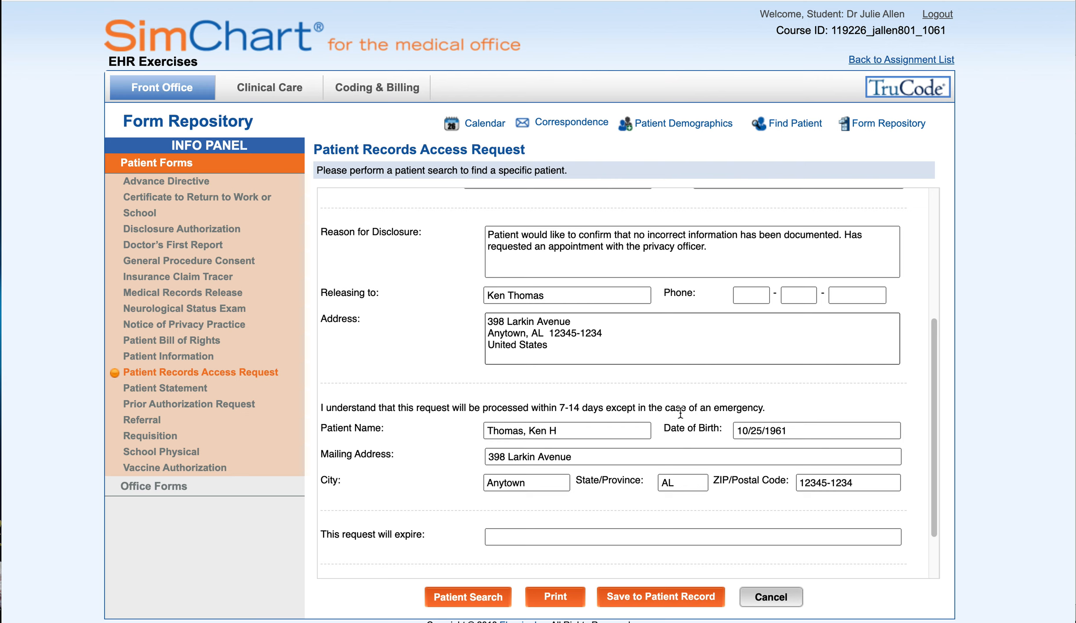
scroll(680, 413, "down", 3)
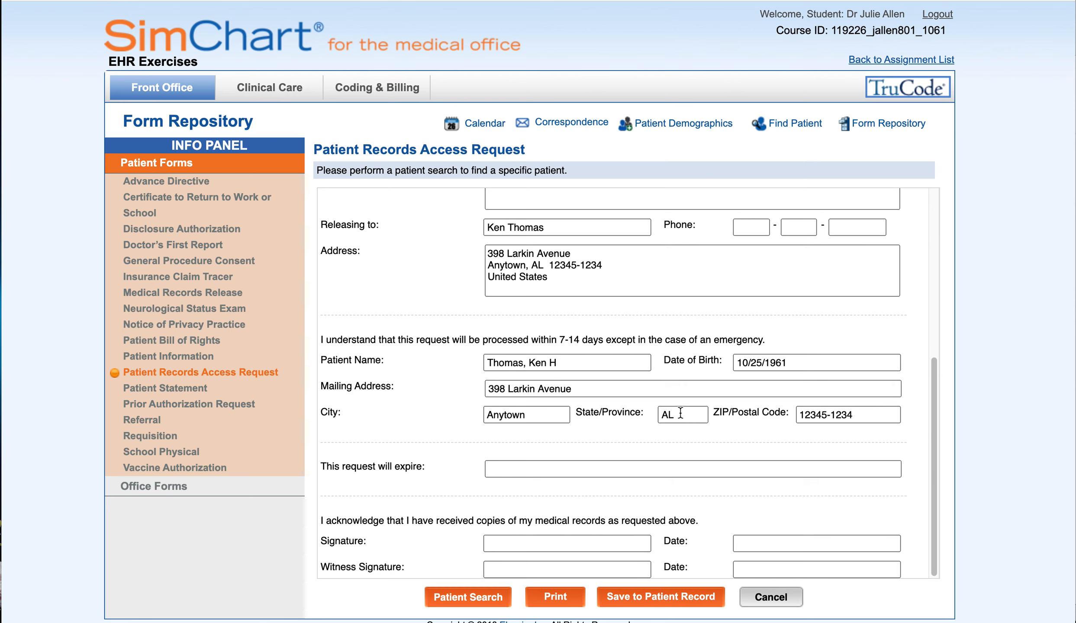
Set the request to expire March 5, 2021 and save it to the patient's record dated 02/05/2021
left_click(569, 468)
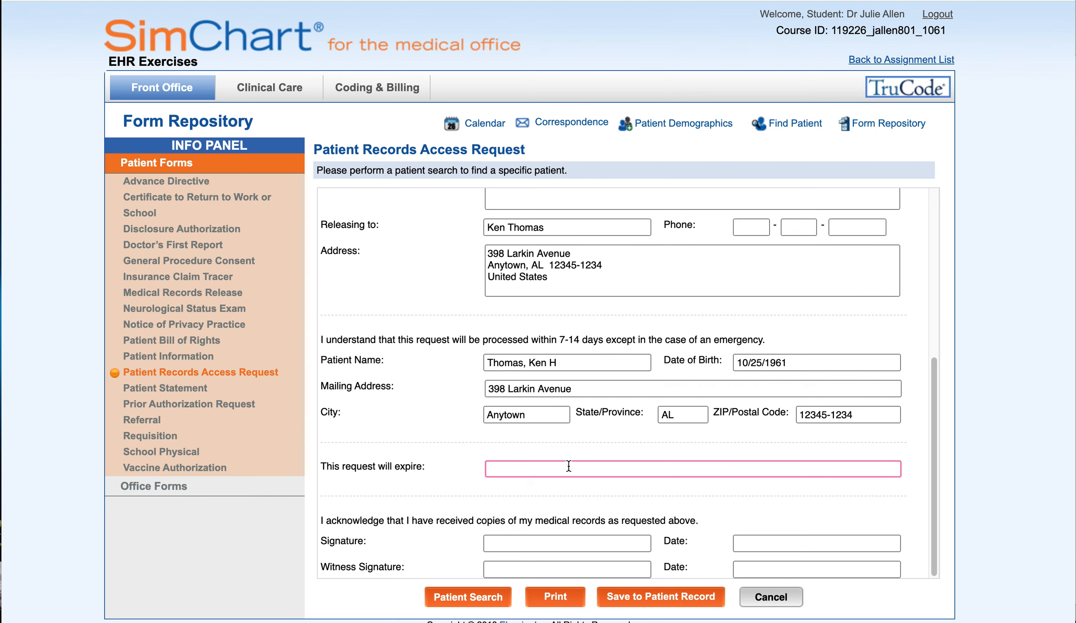
scroll(569, 466, "up", 5)
scroll(568, 466, "down", 5)
type("March 5, 2021")
scroll(605, 484, "down", 1)
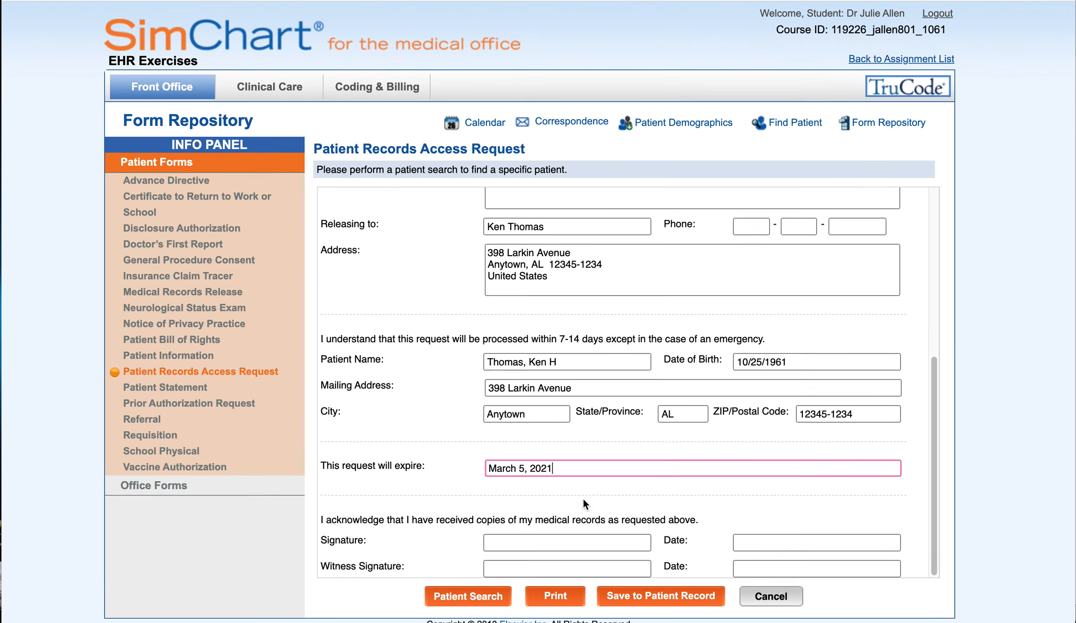
left_click(546, 539)
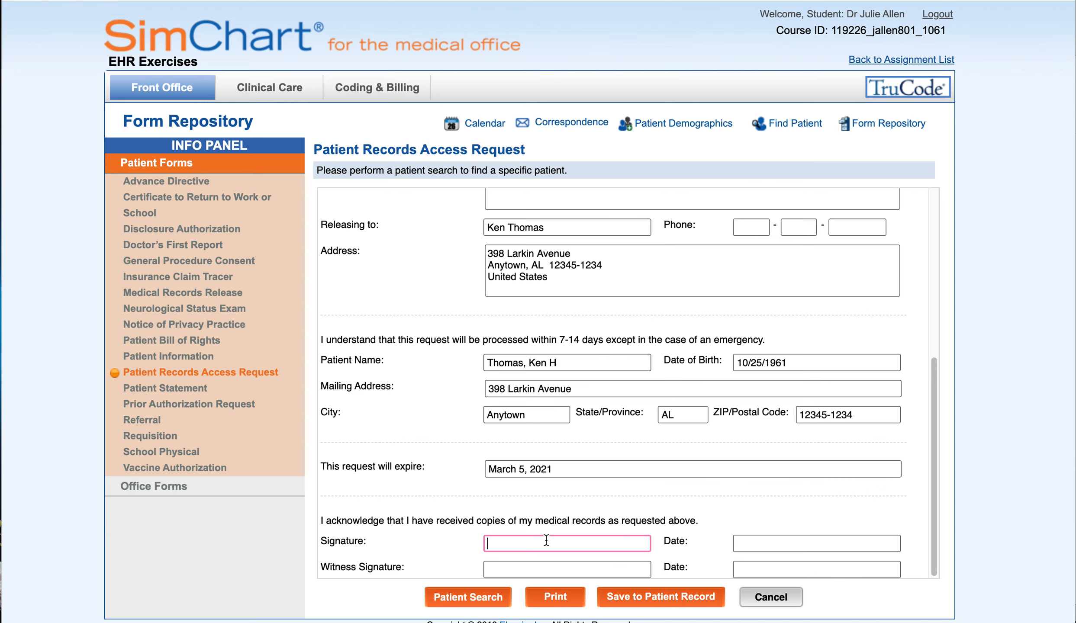
left_click(629, 597)
left_click(494, 358)
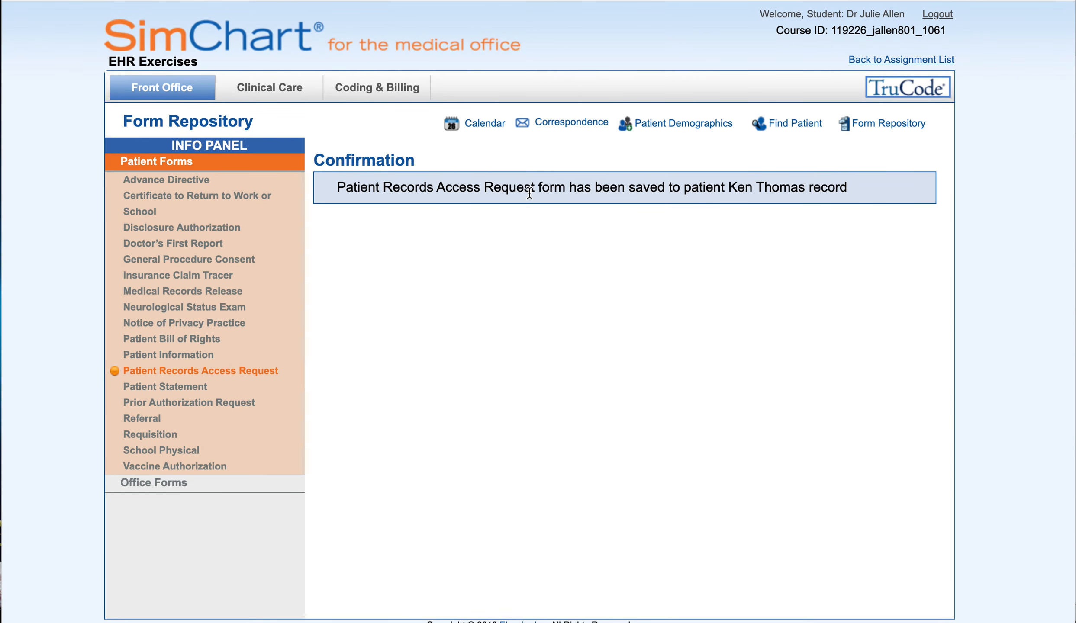
Search for the patient by last name in Find Patient
left_click(794, 125)
left_click(149, 220)
type("thomas")
left_click(713, 222)
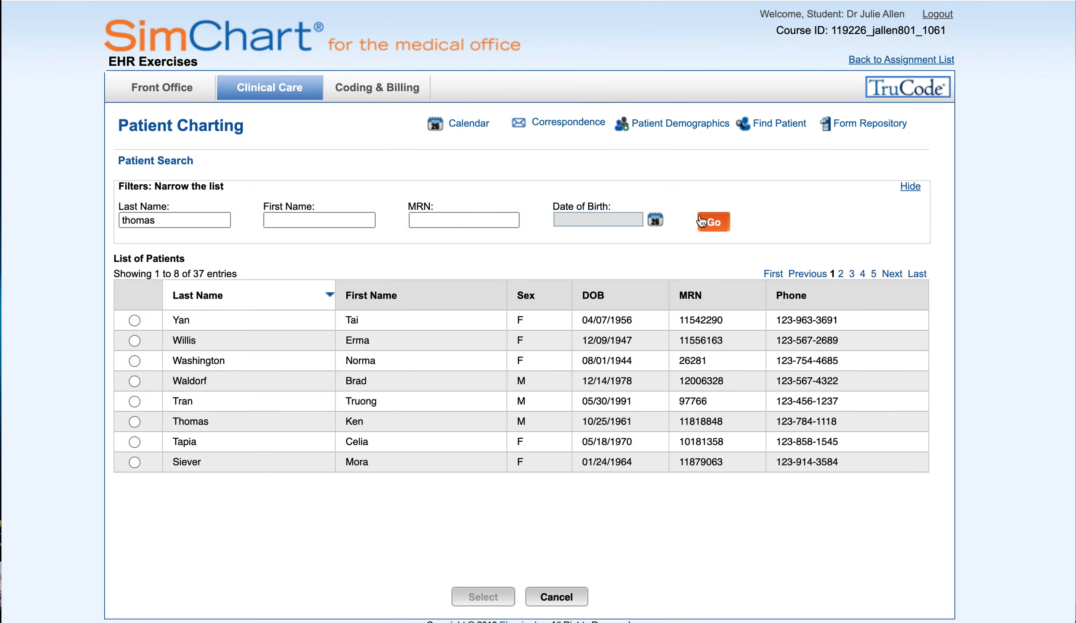
Open the matching patient's chart and view the saved Patient Records Access Request under Forms
left_click(134, 320)
left_click(478, 601)
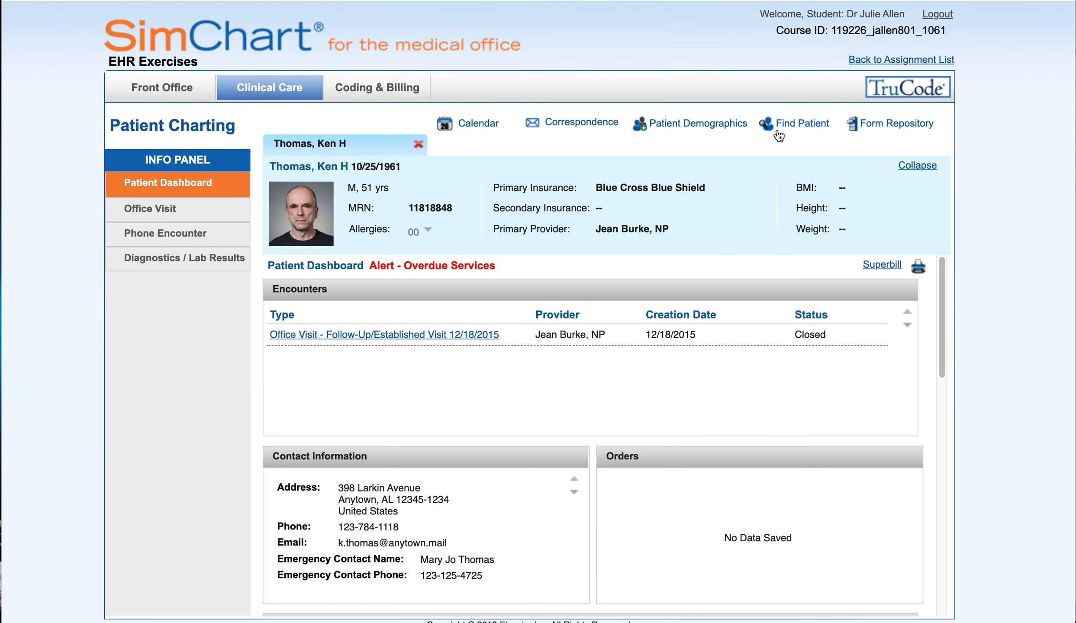
scroll(283, 278, "down", 15)
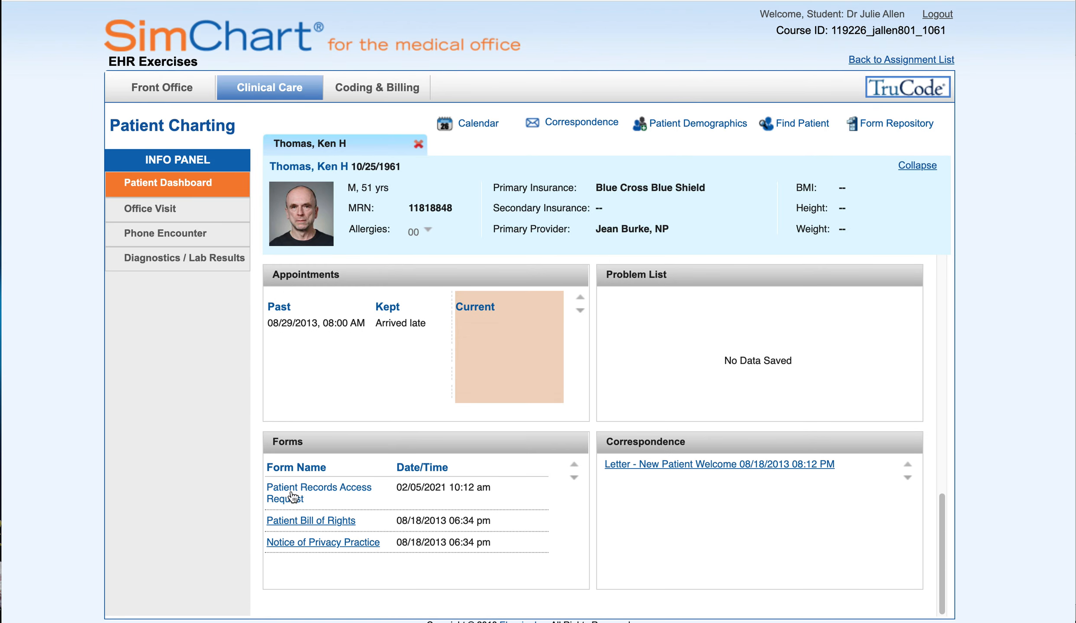
left_click(292, 501)
scroll(490, 457, "down", 4)
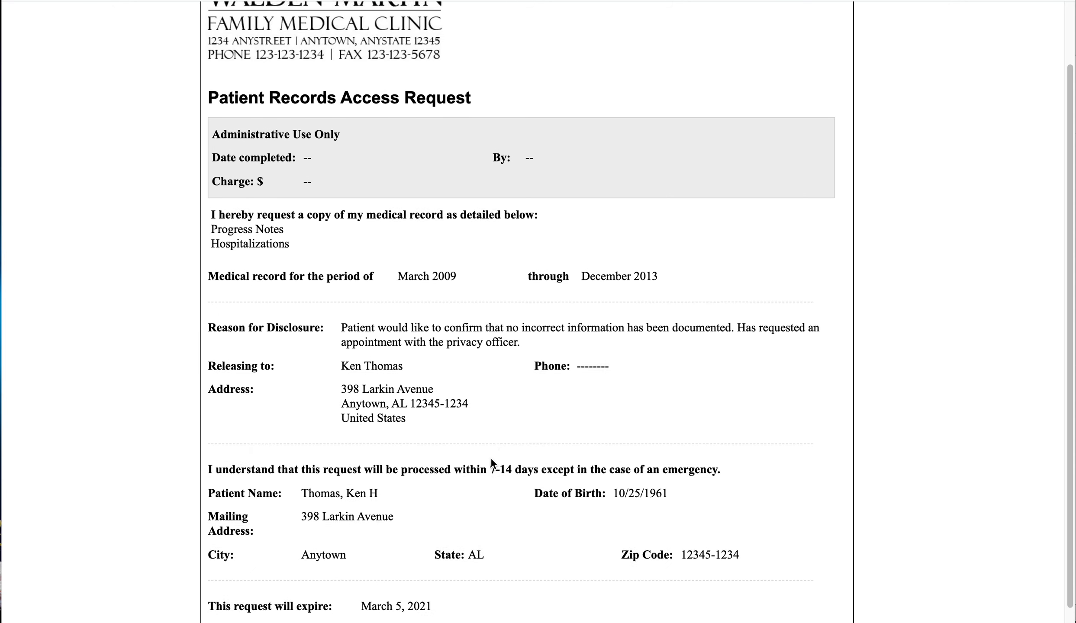
scroll(429, 600, "up", 4)
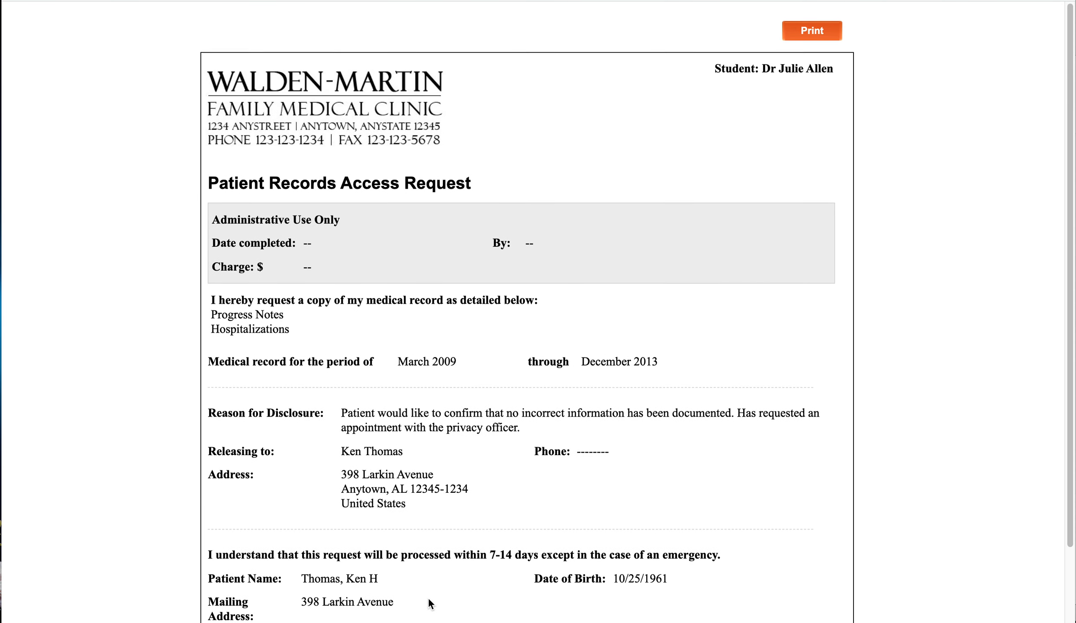